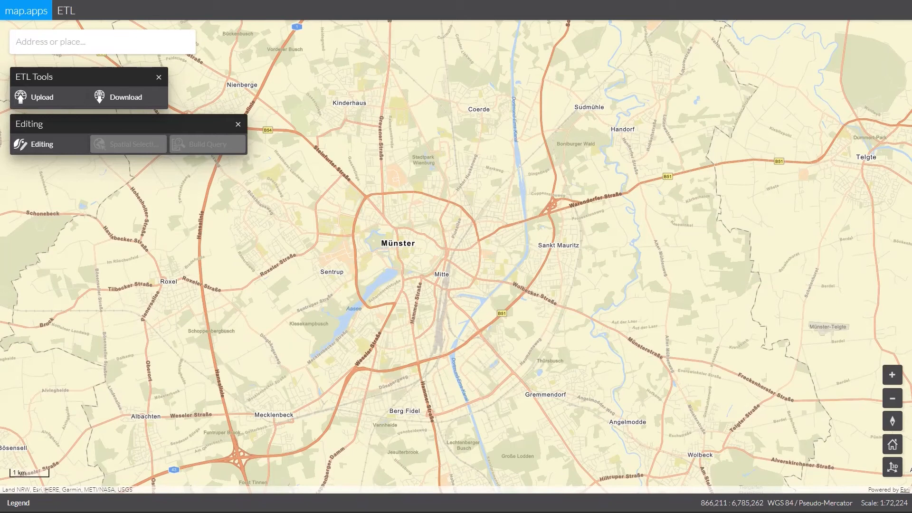
- Open the file upload and try to upload a file whose format is not among the supported types
{"action": "left_click", "coordinate": [45, 98]}
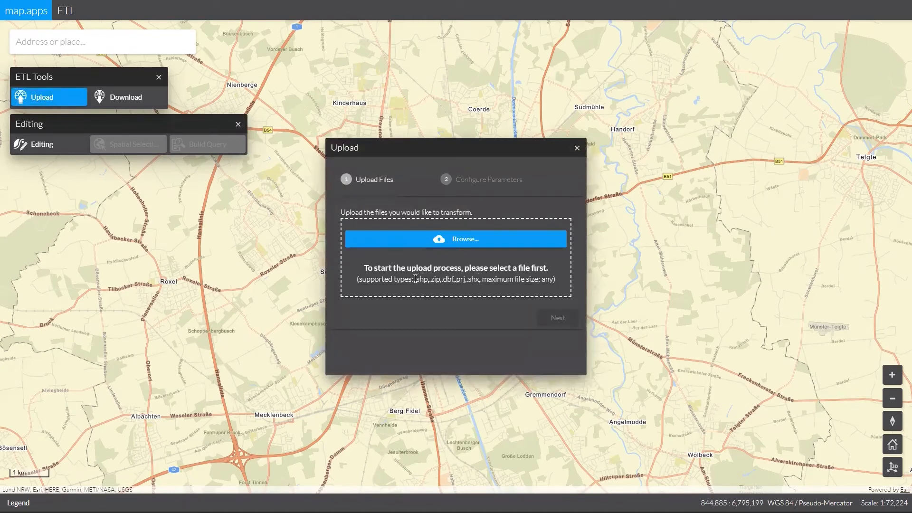
{"action": "left_click_drag", "start_coordinate": [415, 279], "coordinate": [489, 281]}
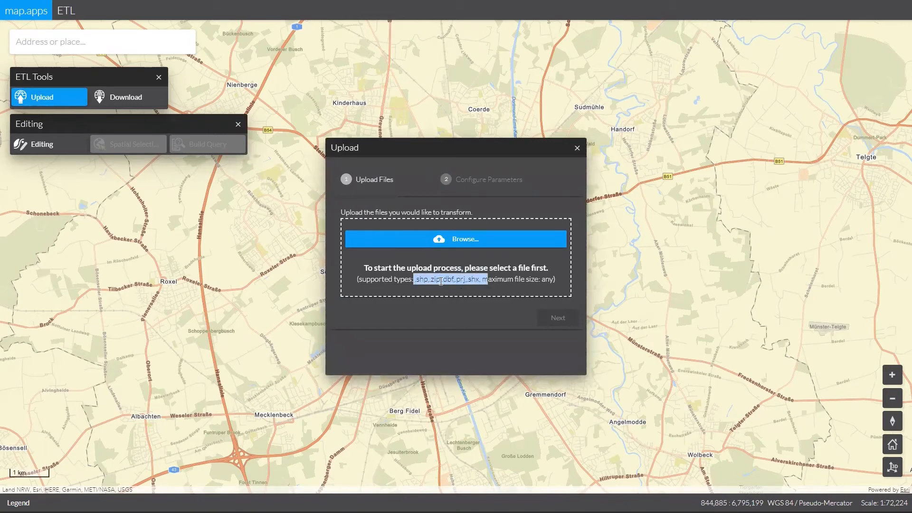
{"action": "left_click", "coordinate": [467, 279]}
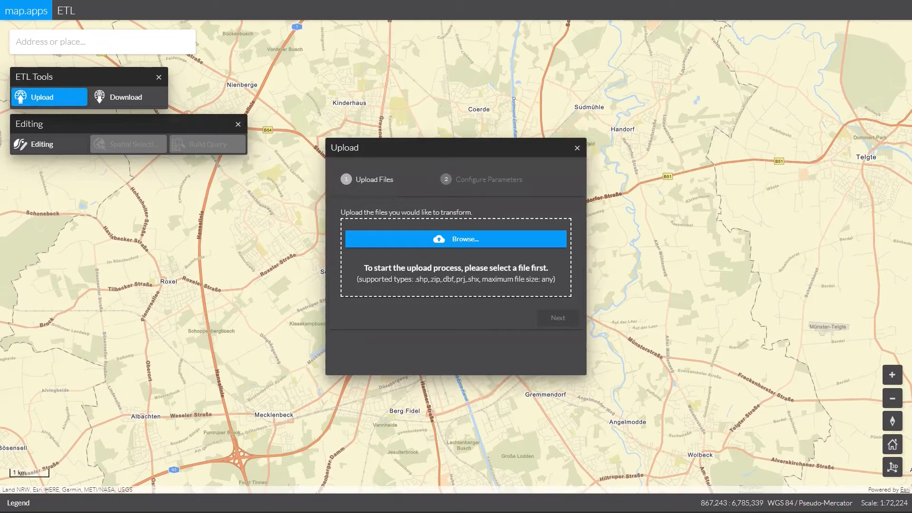
{"action": "left_click_drag", "start_coordinate": [613, 259], "coordinate": [480, 237]}
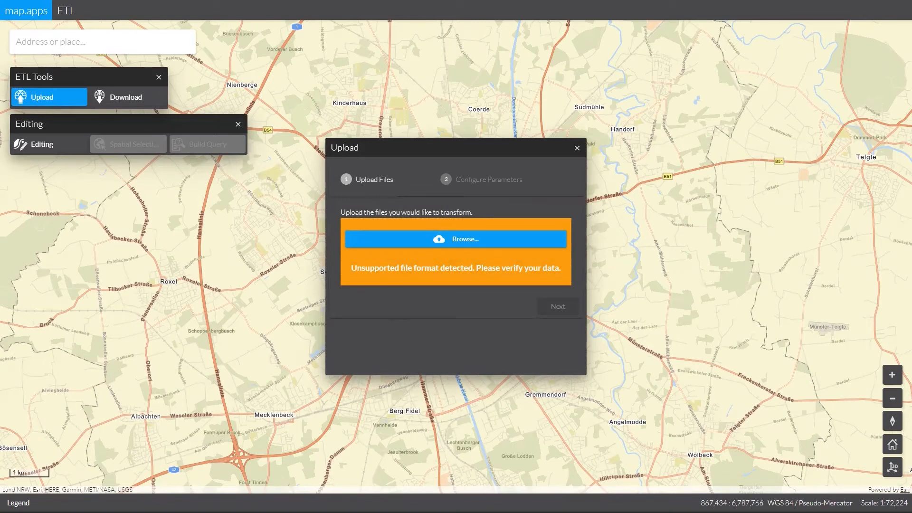
- Upload muenster_parks.shp and transform it into a map layer coloured rgb(76,175,80)
{"action": "left_click_drag", "start_coordinate": [911, 361], "coordinate": [451, 235]}
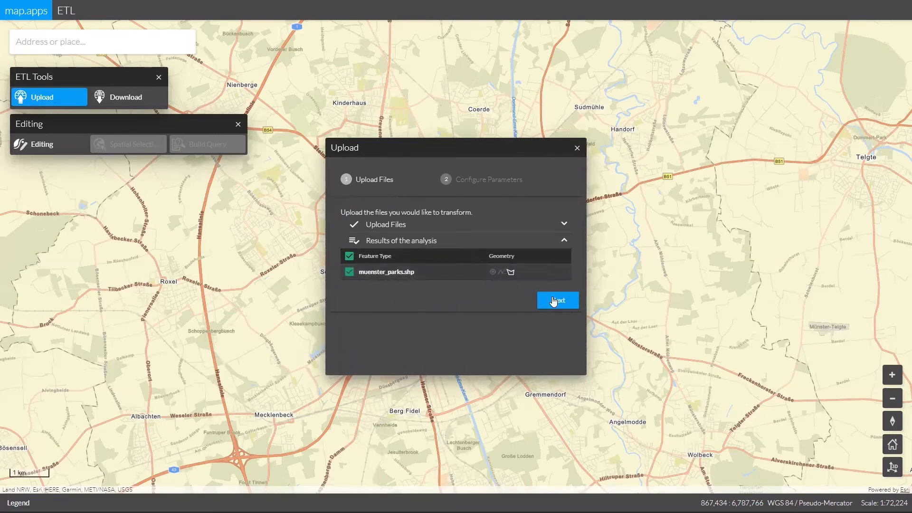
{"action": "left_click", "coordinate": [557, 302]}
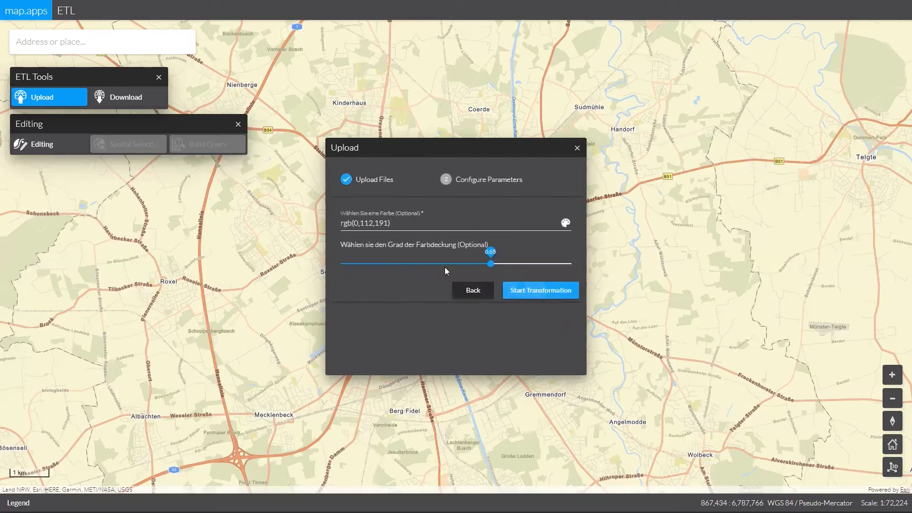
{"action": "left_click", "coordinate": [392, 227]}
{"action": "scroll", "coordinate": [413, 260], "scroll_direction": "down", "scroll_amount": 5}
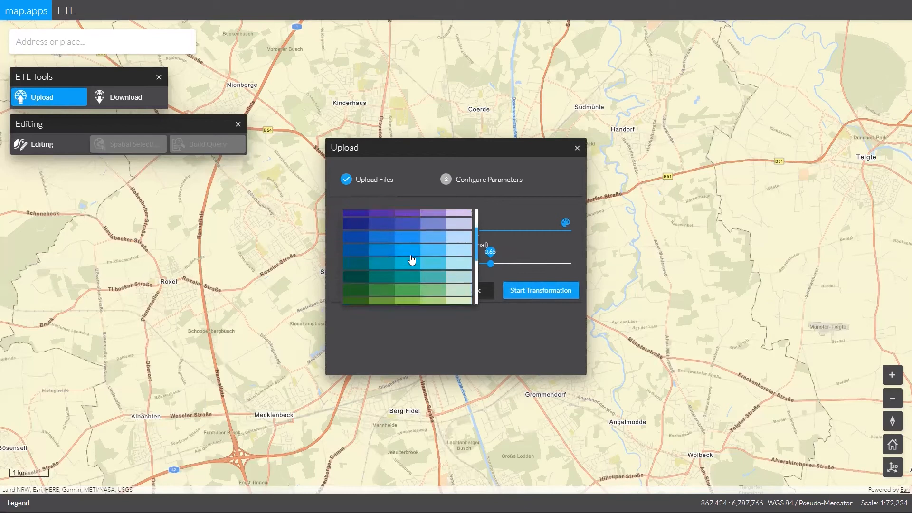
{"action": "left_click", "coordinate": [407, 245]}
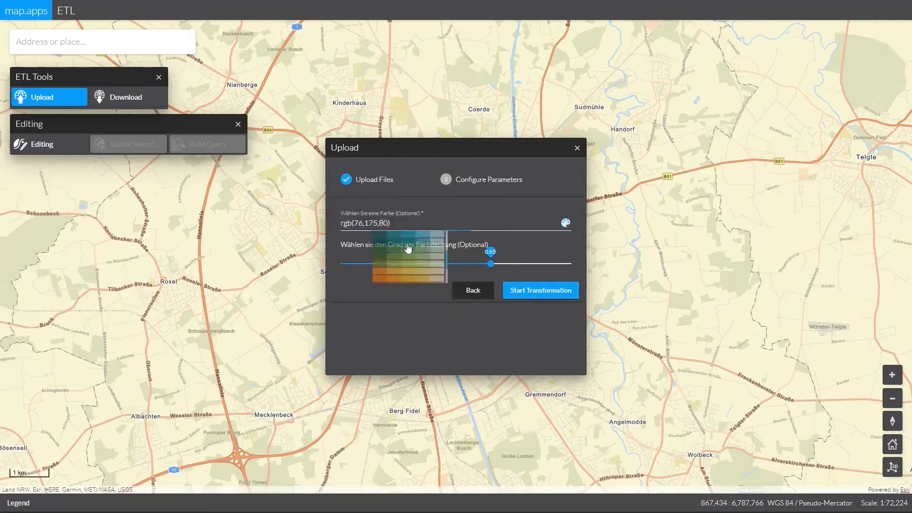
{"action": "left_click", "coordinate": [520, 292]}
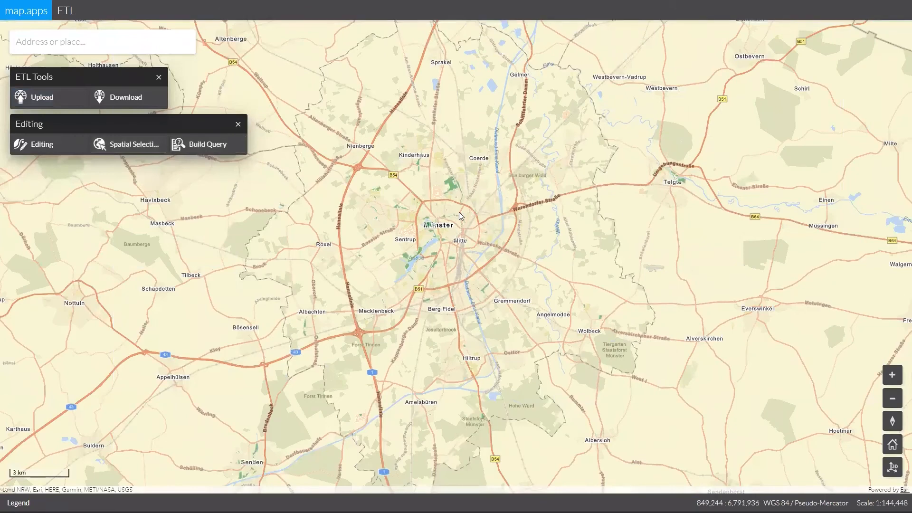
{"action": "scroll", "coordinate": [457, 210], "scroll_direction": "up", "scroll_amount": 3}
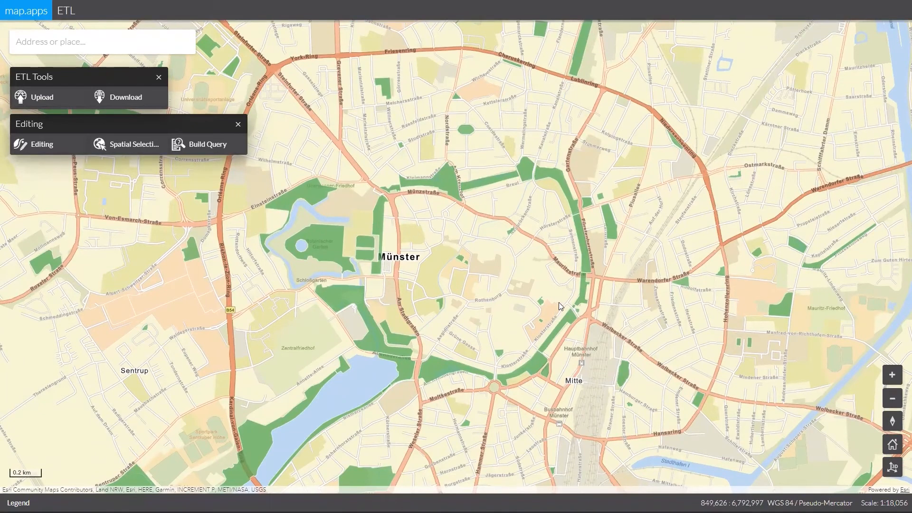
- Upload a second area file and transform it into a map layer coloured rgb(233,30,99)
{"action": "left_click", "coordinate": [41, 97]}
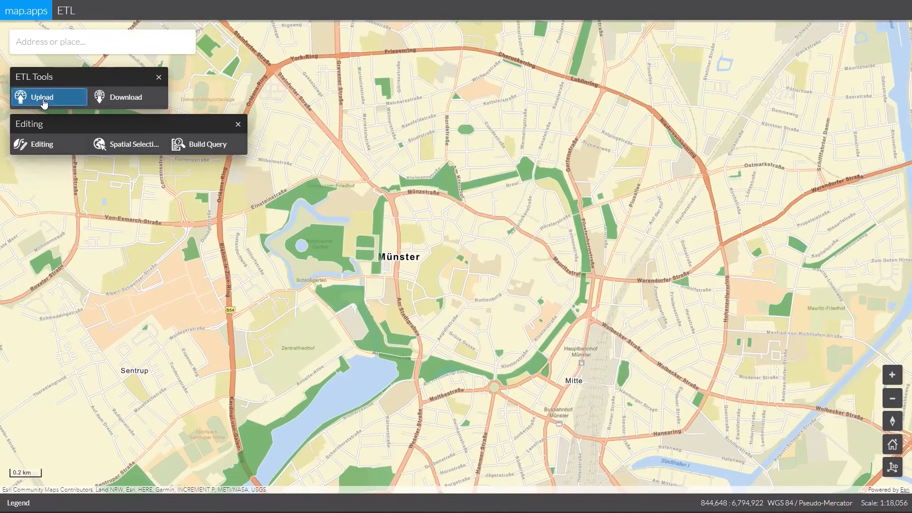
{"action": "left_click_drag", "start_coordinate": [579, 270], "coordinate": [511, 251]}
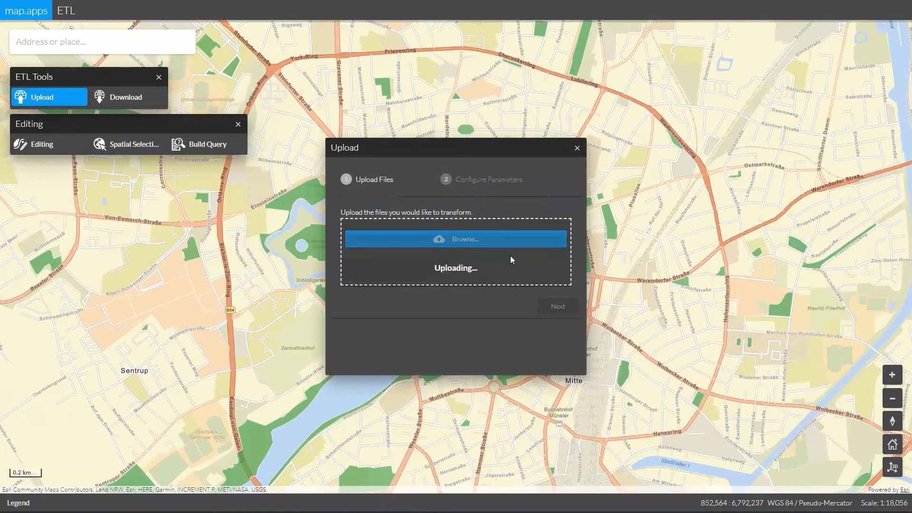
{"action": "left_click", "coordinate": [557, 308]}
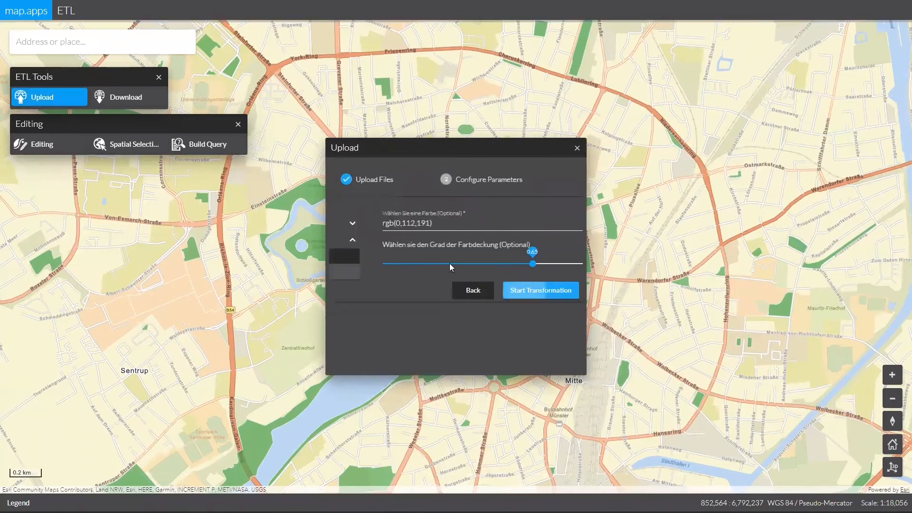
{"action": "left_click", "coordinate": [395, 227]}
{"action": "left_click", "coordinate": [406, 233]}
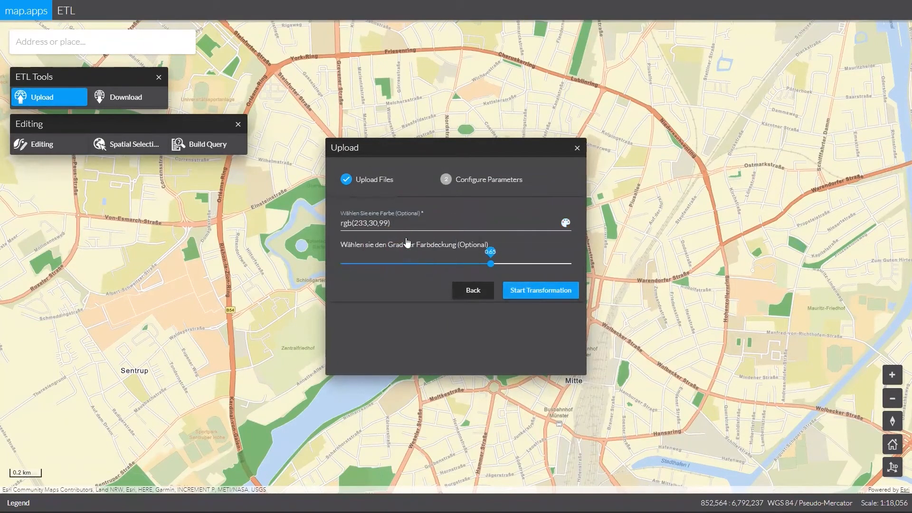
{"action": "left_click", "coordinate": [545, 291]}
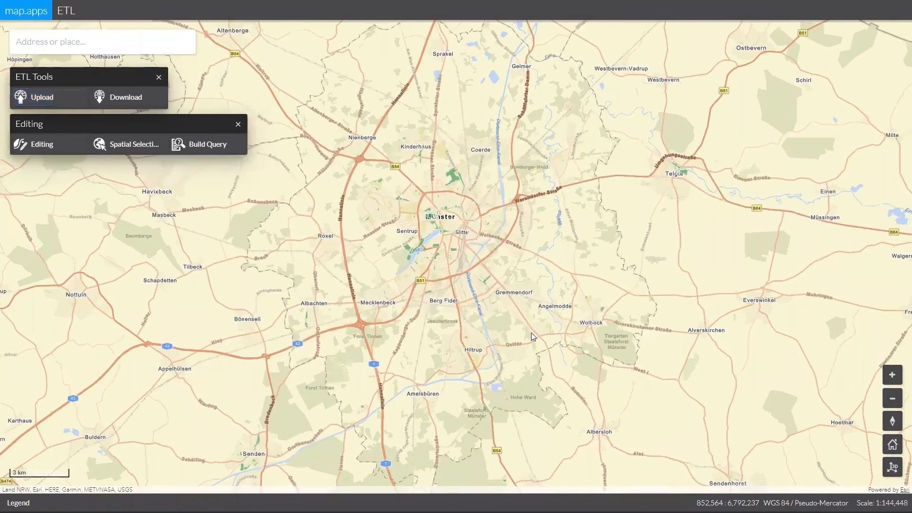
- Select the features around Mitte and the harbour with a rectangle, look through the listed parks and clear the results
{"action": "scroll", "coordinate": [459, 227], "scroll_direction": "up", "scroll_amount": 3}
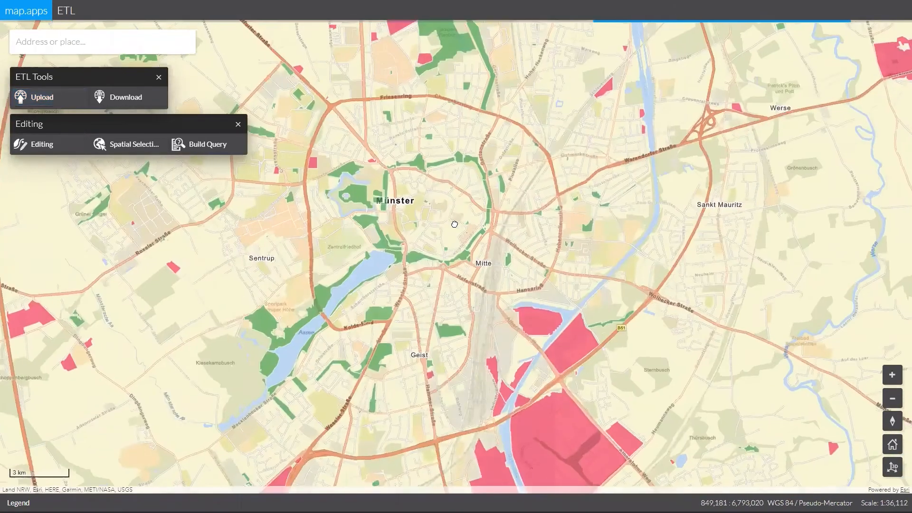
{"action": "left_click_drag", "start_coordinate": [485, 295], "coordinate": [539, 239]}
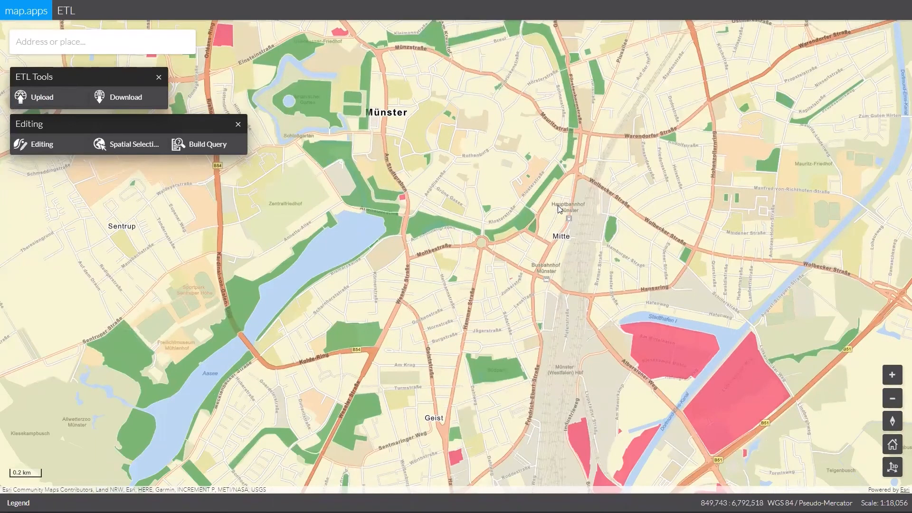
{"action": "left_click", "coordinate": [121, 147]}
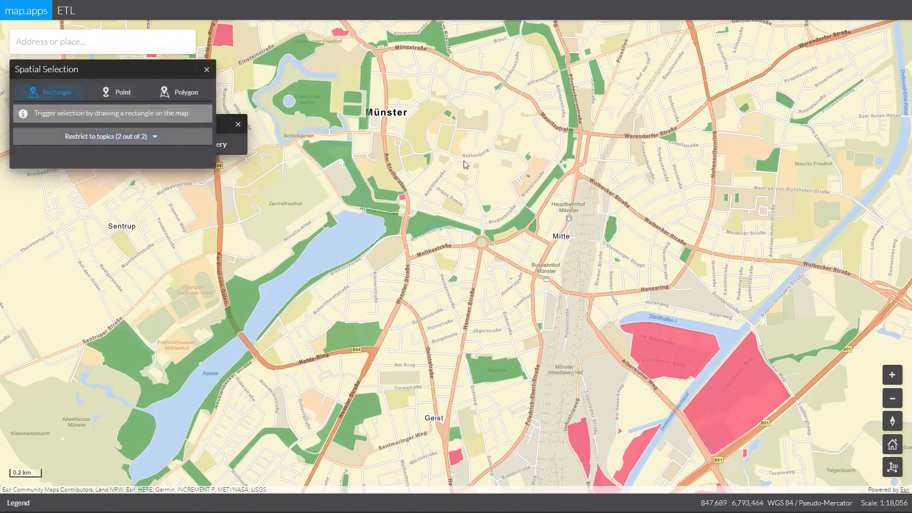
{"action": "left_click_drag", "start_coordinate": [470, 138], "coordinate": [786, 409]}
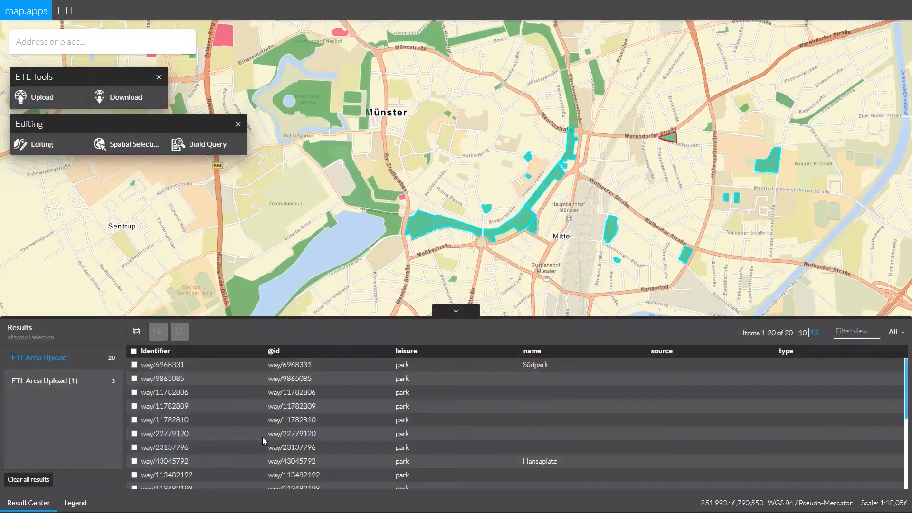
{"action": "scroll", "coordinate": [418, 398], "scroll_direction": "down", "scroll_amount": 2}
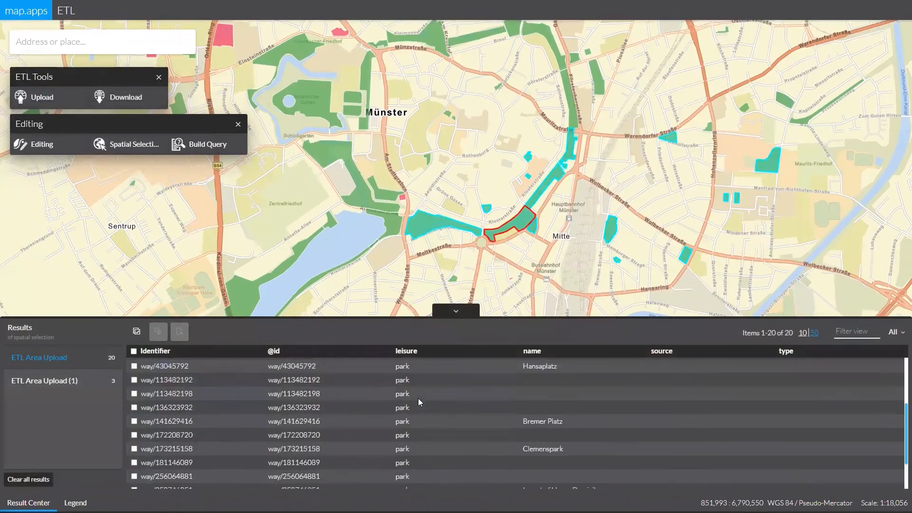
{"action": "scroll", "coordinate": [419, 402], "scroll_direction": "down", "scroll_amount": 2}
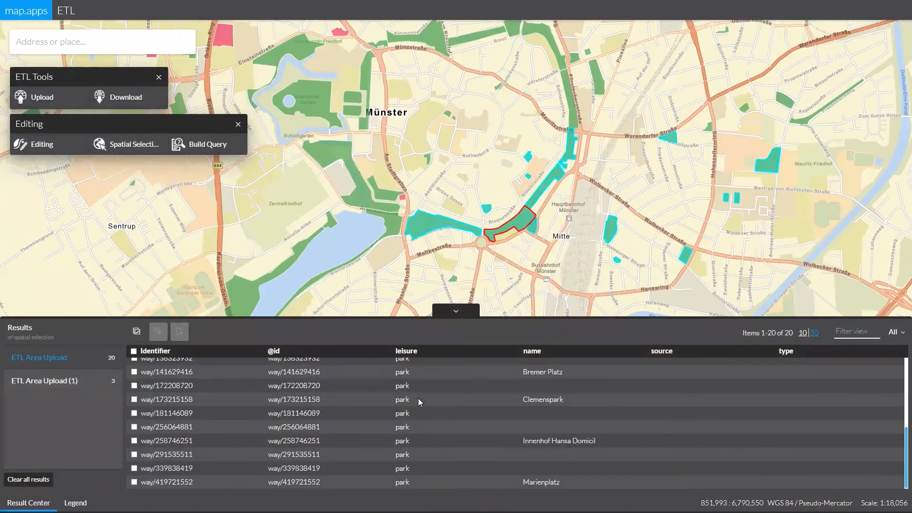
{"action": "left_click", "coordinate": [29, 480]}
- Extend the park beside the Kolde-Ring and Weseler Straße junction northward by moving its boundary vertices, and save the edited feature
{"action": "left_click", "coordinate": [41, 146]}
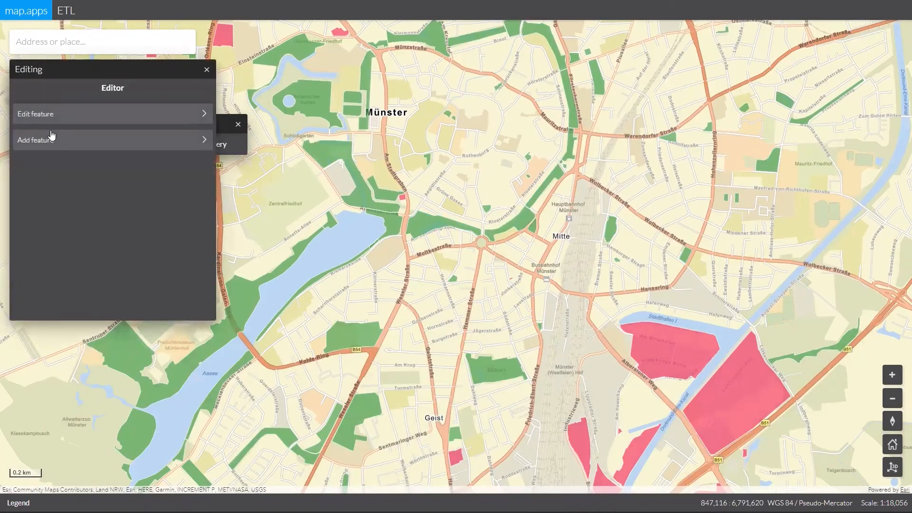
{"action": "left_click", "coordinate": [53, 115]}
{"action": "left_click", "coordinate": [368, 328]}
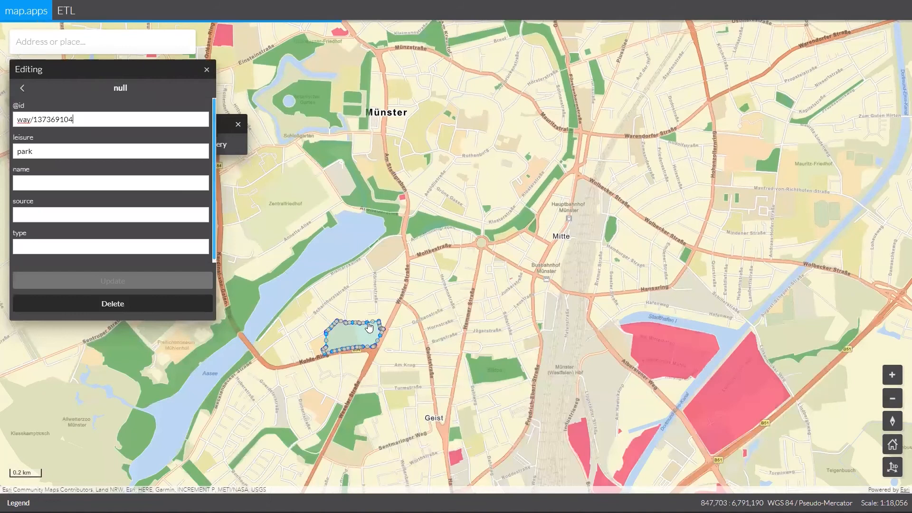
{"action": "scroll", "coordinate": [369, 327], "scroll_direction": "up", "scroll_amount": 2}
{"action": "left_click_drag", "start_coordinate": [372, 323], "coordinate": [364, 277]}
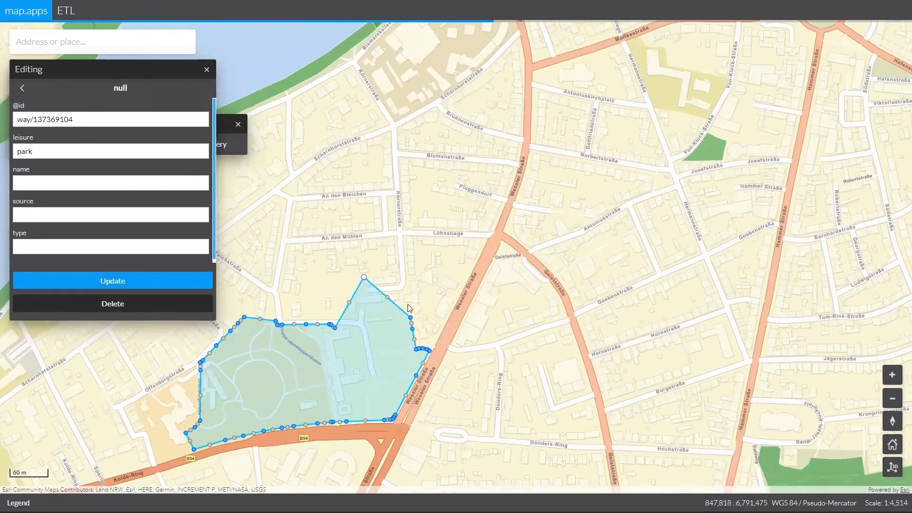
{"action": "left_click_drag", "start_coordinate": [410, 316], "coordinate": [440, 276]}
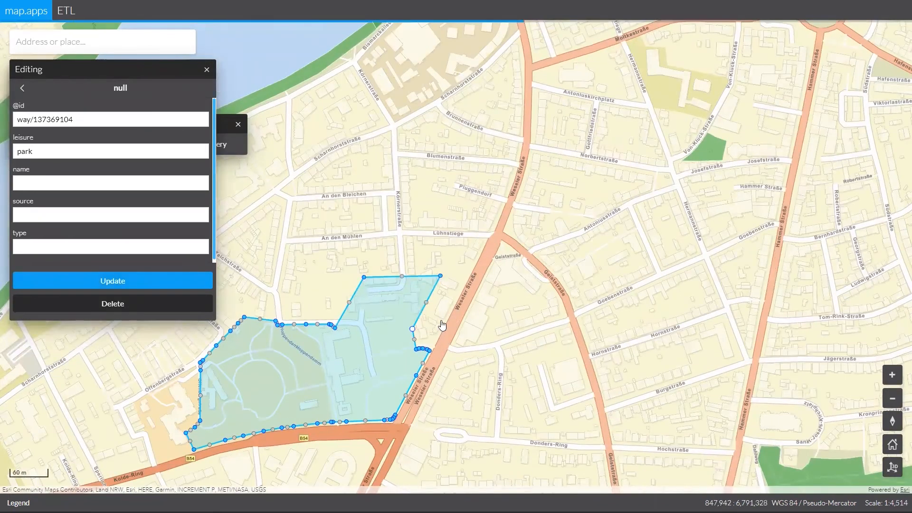
{"action": "left_click_drag", "start_coordinate": [411, 329], "coordinate": [422, 324]}
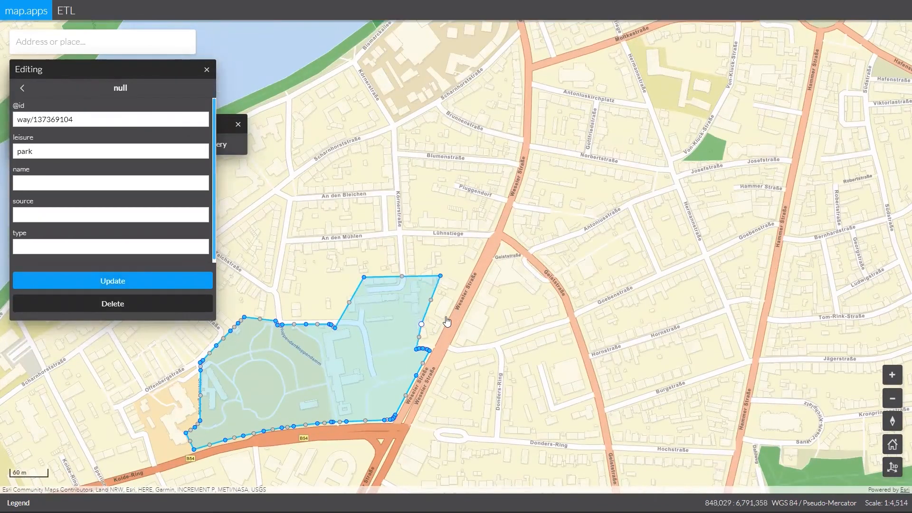
{"action": "left_click", "coordinate": [127, 281]}
{"action": "left_click", "coordinate": [204, 70]}
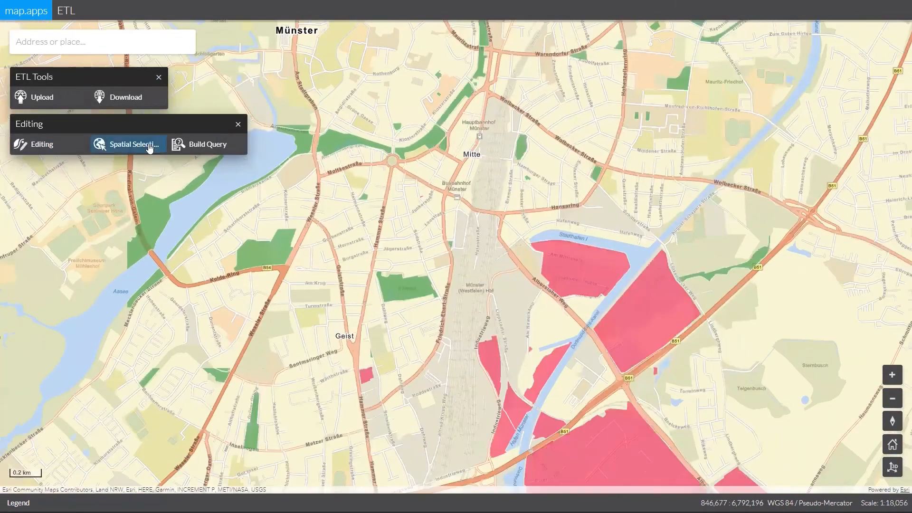
- Run a rectangular spatial selection from the Aasee across Geist to the B51, and mark all resulting ETL Area Upload parks
{"action": "left_click", "coordinate": [150, 144]}
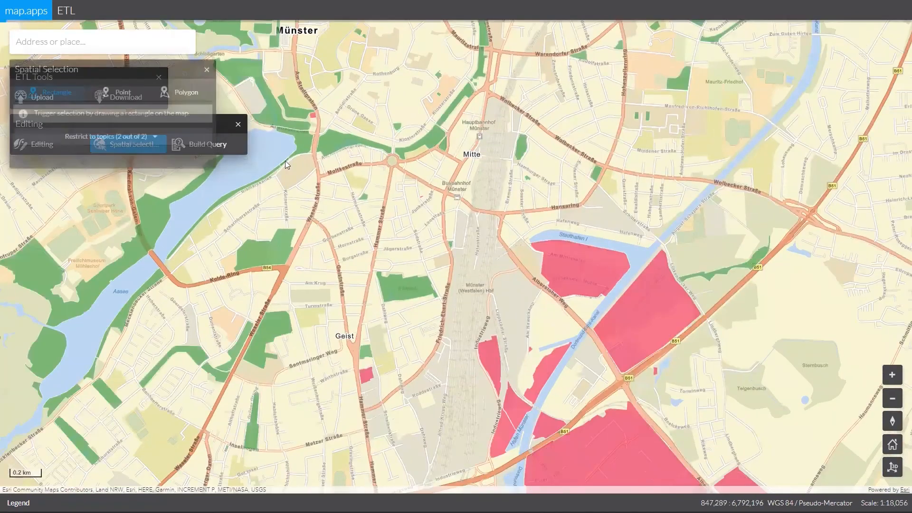
{"action": "left_click_drag", "start_coordinate": [221, 196], "coordinate": [749, 445]}
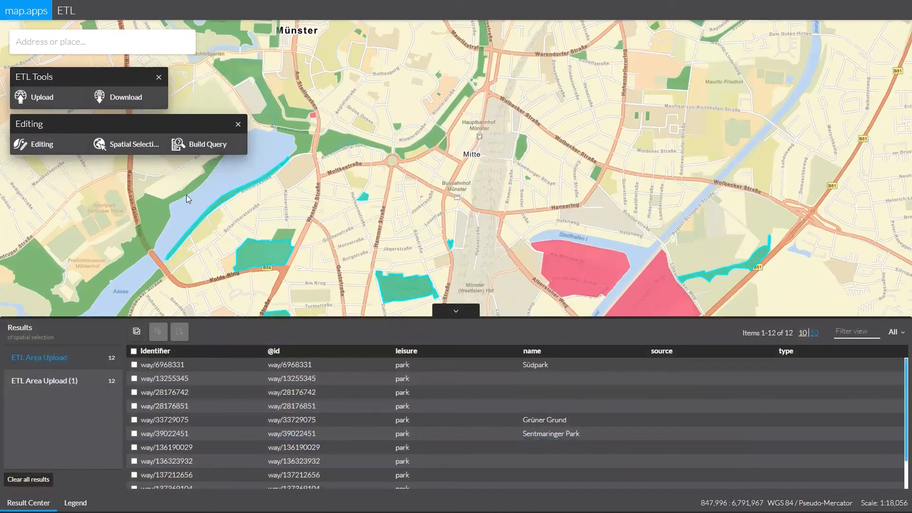
{"action": "left_click", "coordinate": [133, 352]}
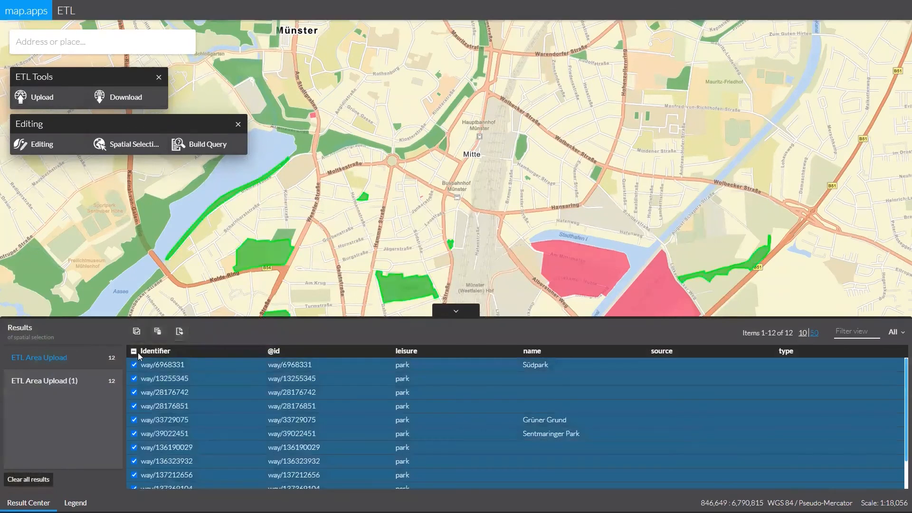
- Set up a download of the marked parks with all attributes included and Google KML as the destination format
{"action": "left_click", "coordinate": [110, 100]}
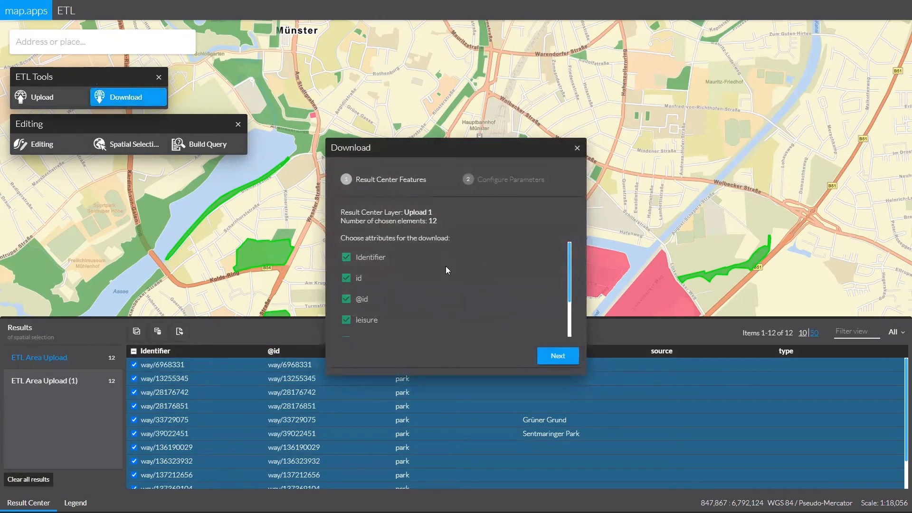
{"action": "scroll", "coordinate": [446, 268], "scroll_direction": "down", "scroll_amount": 2}
{"action": "scroll", "coordinate": [378, 266], "scroll_direction": "down", "scroll_amount": 1}
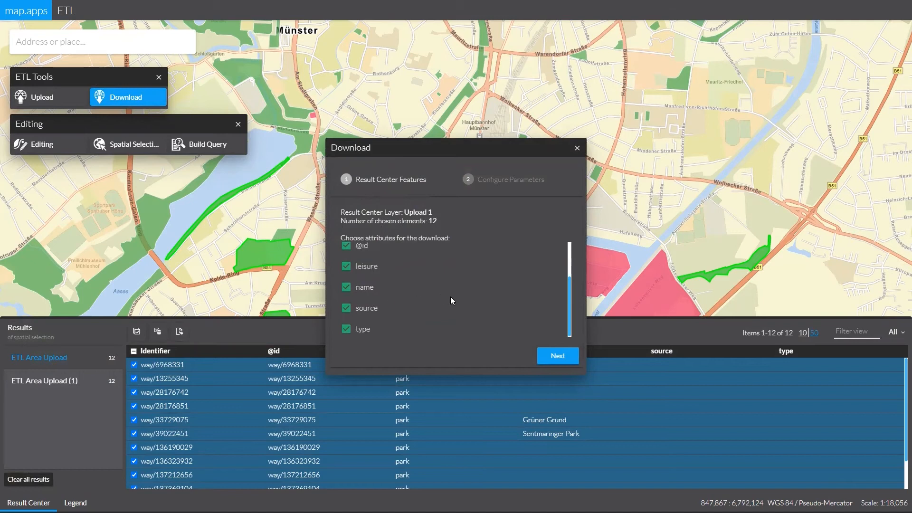
{"action": "left_click", "coordinate": [540, 360]}
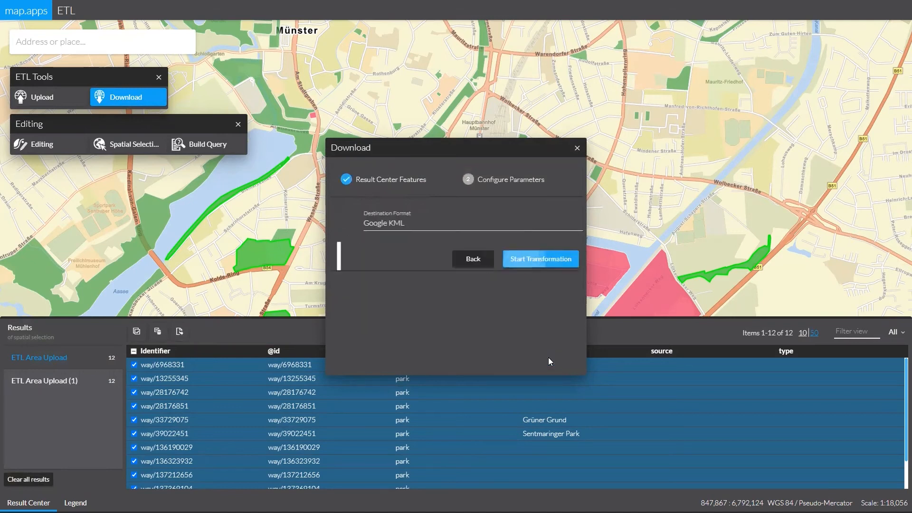
{"action": "left_click", "coordinate": [542, 223]}
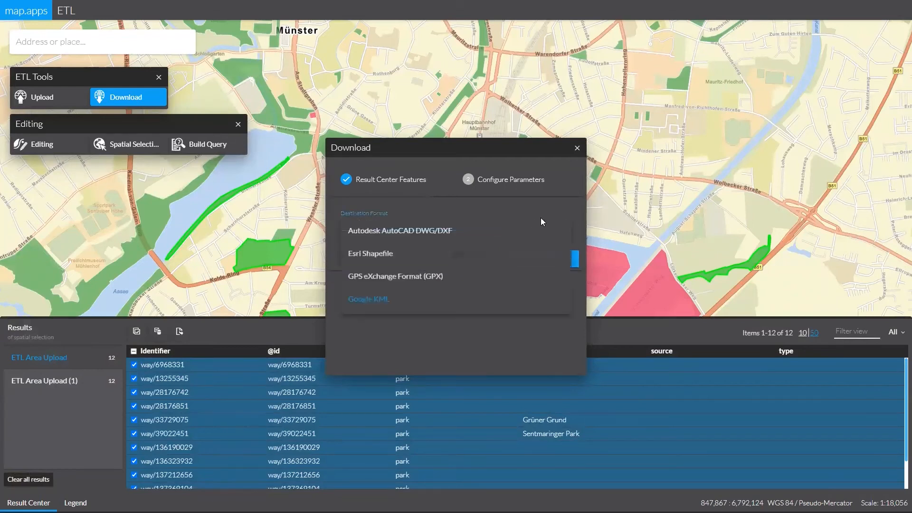
{"action": "left_click", "coordinate": [395, 300]}
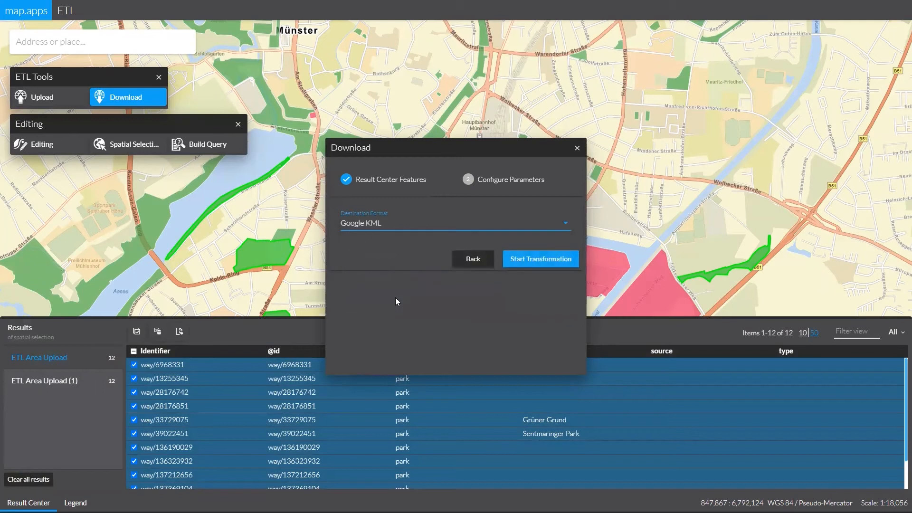
- Start the Google KML transformation of the marked parks, and close the download dialog and the results list
{"action": "left_click", "coordinate": [523, 266]}
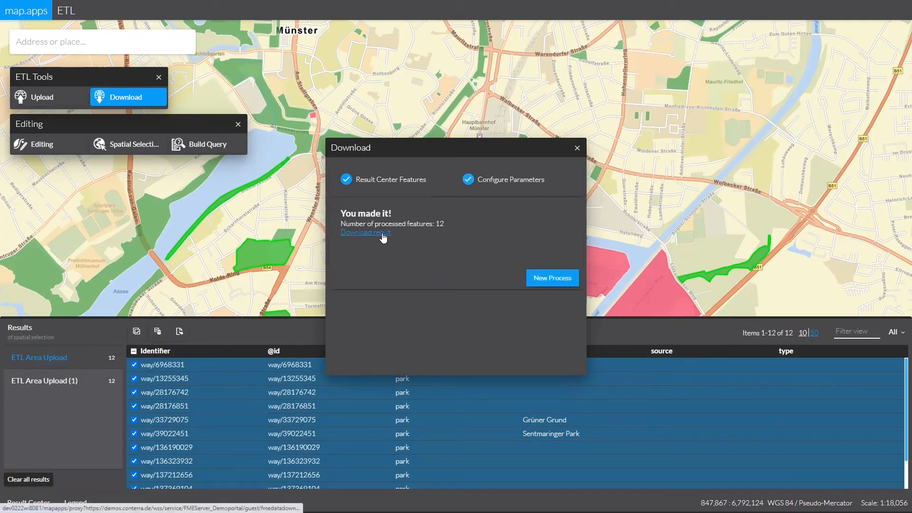
{"action": "left_click", "coordinate": [577, 149]}
{"action": "left_click", "coordinate": [451, 318]}
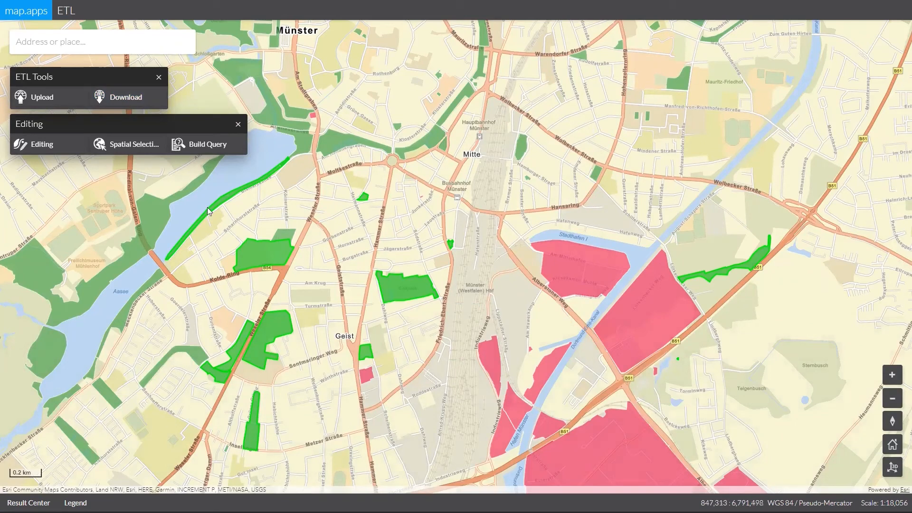
- Look at the query builder's search options for the ETL Area Upload layer and close it
{"action": "left_click", "coordinate": [212, 144]}
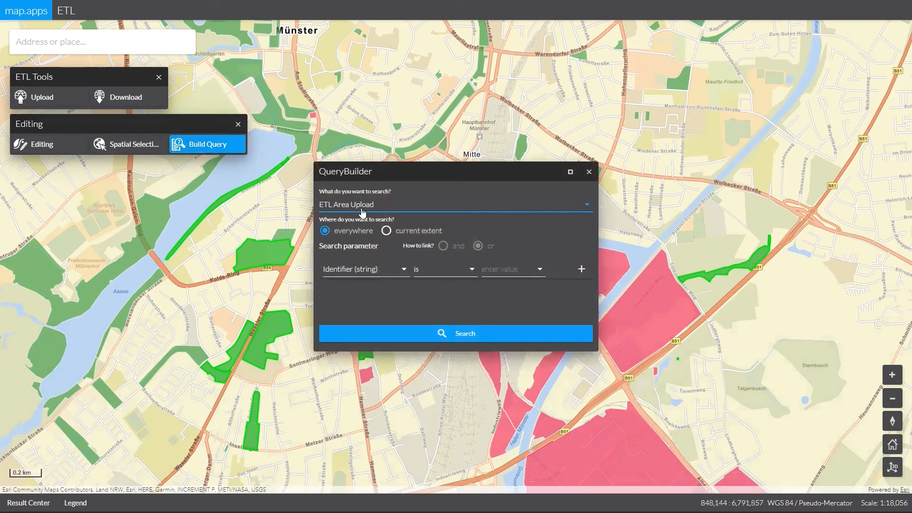
{"action": "left_click", "coordinate": [590, 173]}
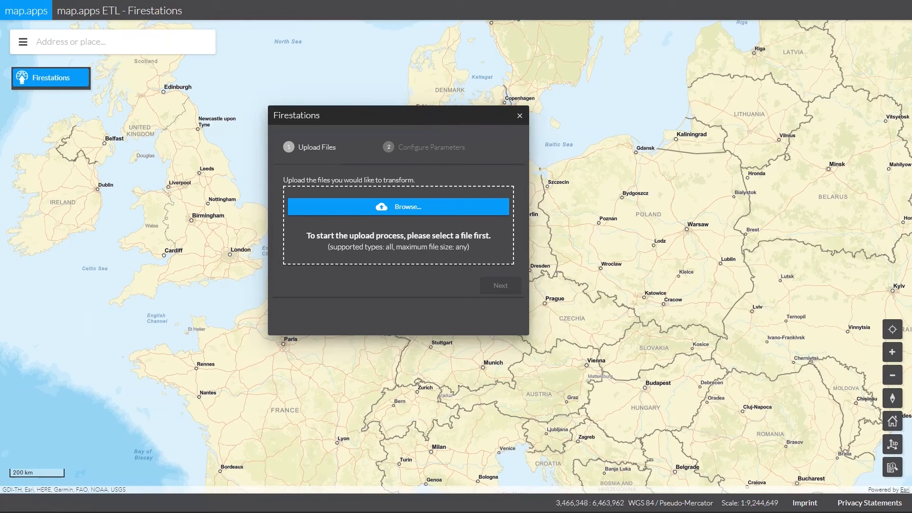
- Upload fire_stations.dxf for the Firestations process and run the transformation with the preset coordinate system, zone times and POI count
{"action": "left_click_drag", "start_coordinate": [532, 266], "coordinate": [418, 211]}
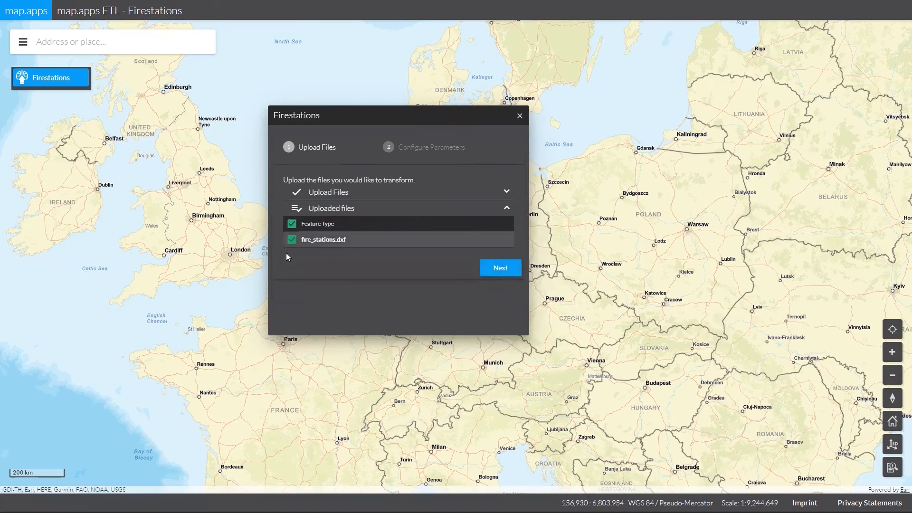
{"action": "left_click", "coordinate": [501, 266]}
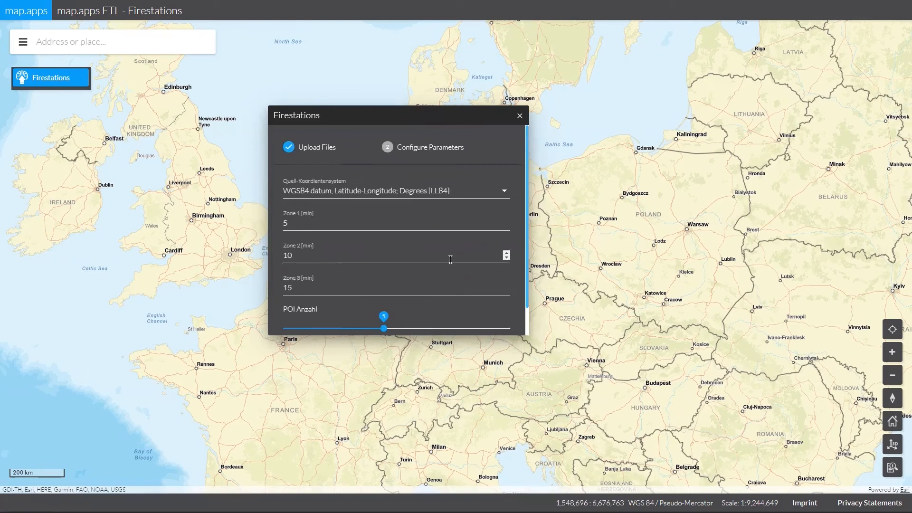
{"action": "scroll", "coordinate": [444, 259], "scroll_direction": "down", "scroll_amount": 1}
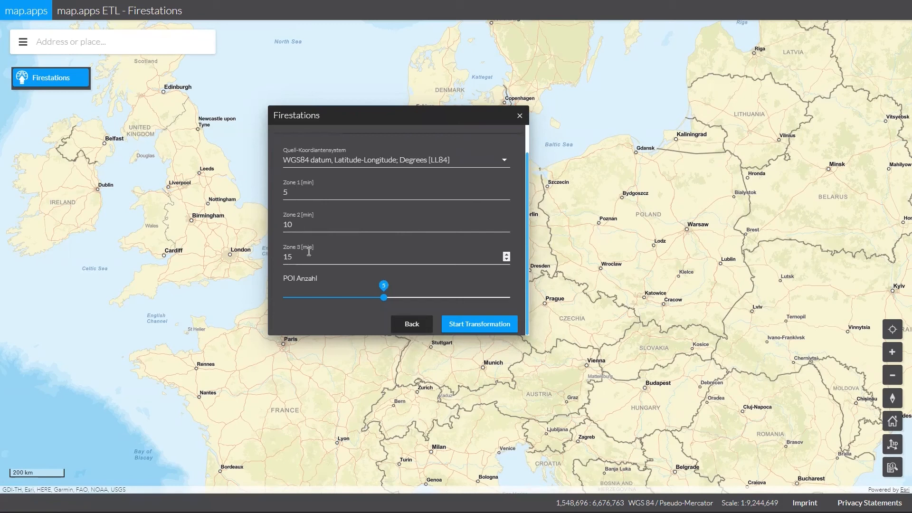
{"action": "left_click", "coordinate": [472, 320]}
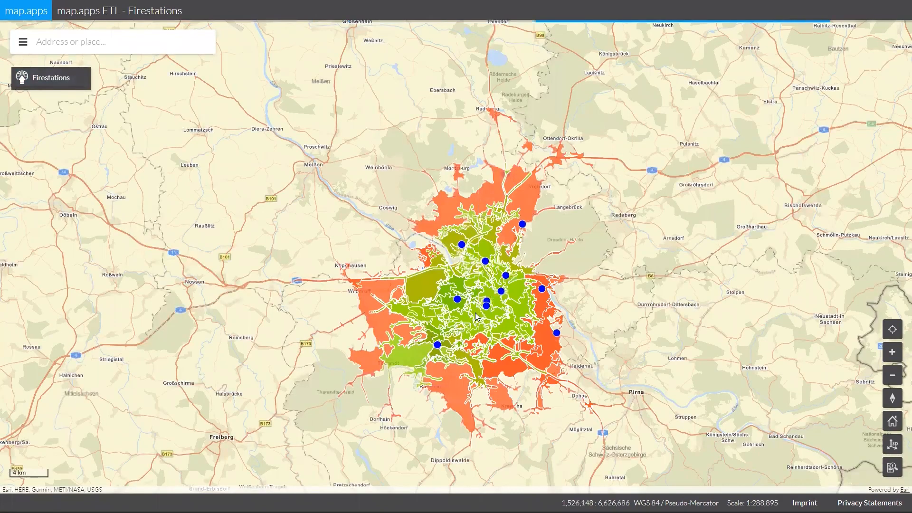
- Examine the coloured zones around the fire stations more closely, and switch back to the presentation slides
{"action": "scroll", "coordinate": [507, 297], "scroll_direction": "up", "scroll_amount": 1}
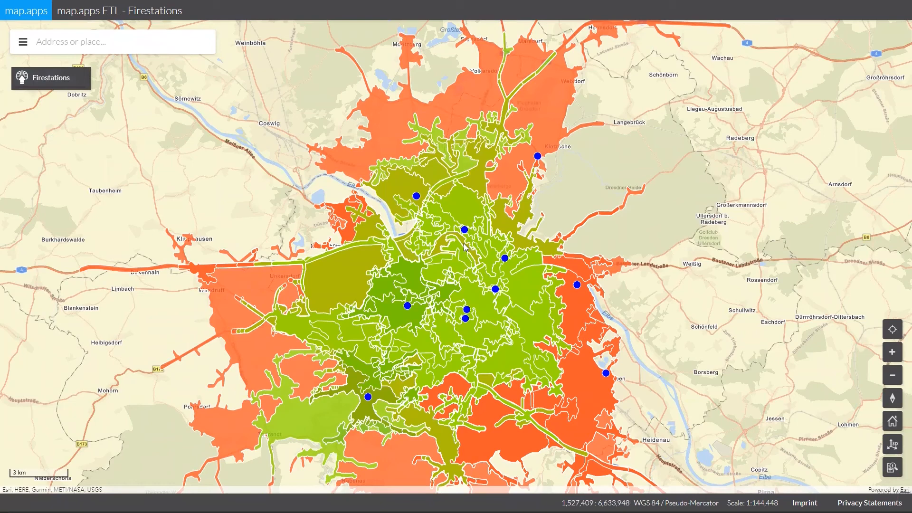
{"action": "key", "text": "alt+Tab"}
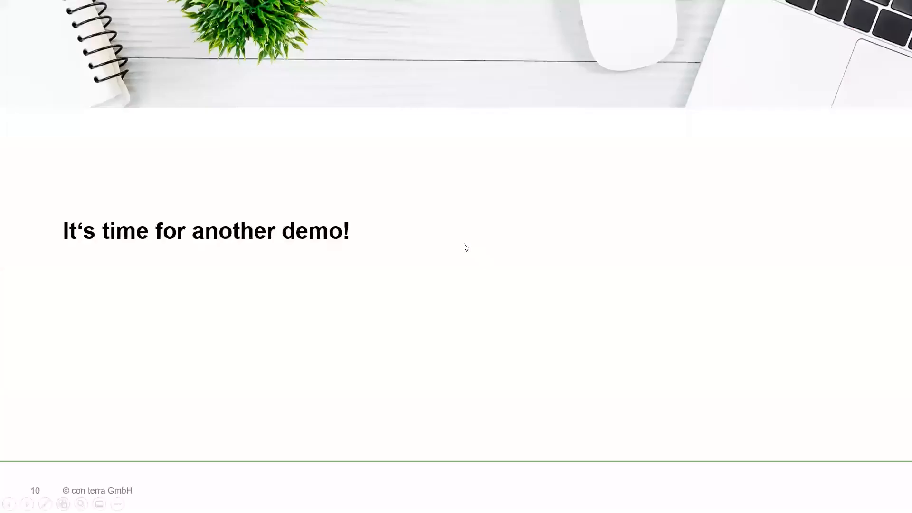